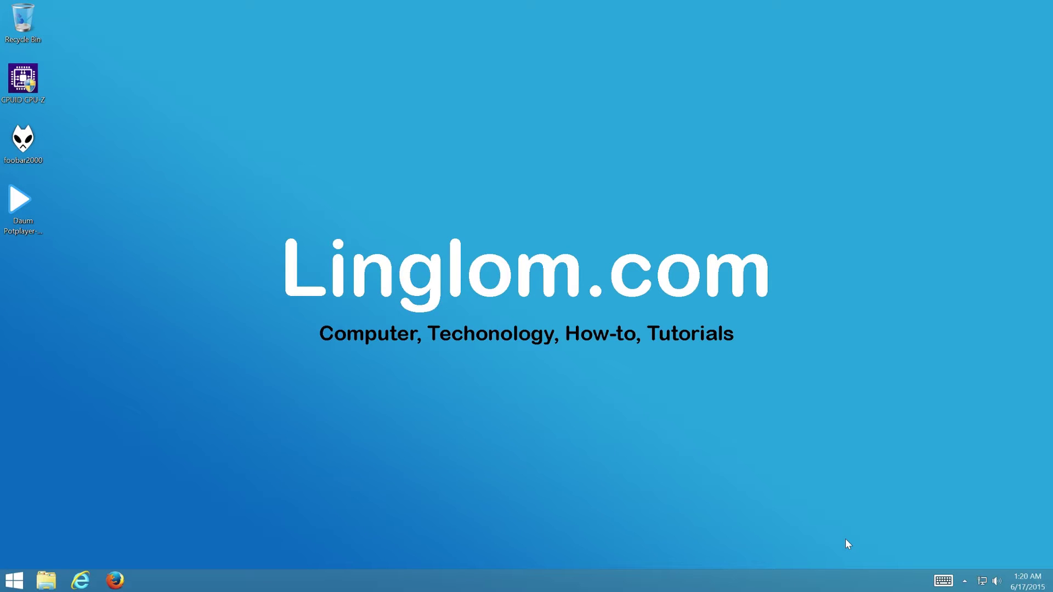
Open This PC in File Explorer to see free space on Local Disk (C:).
left_click(47, 580)
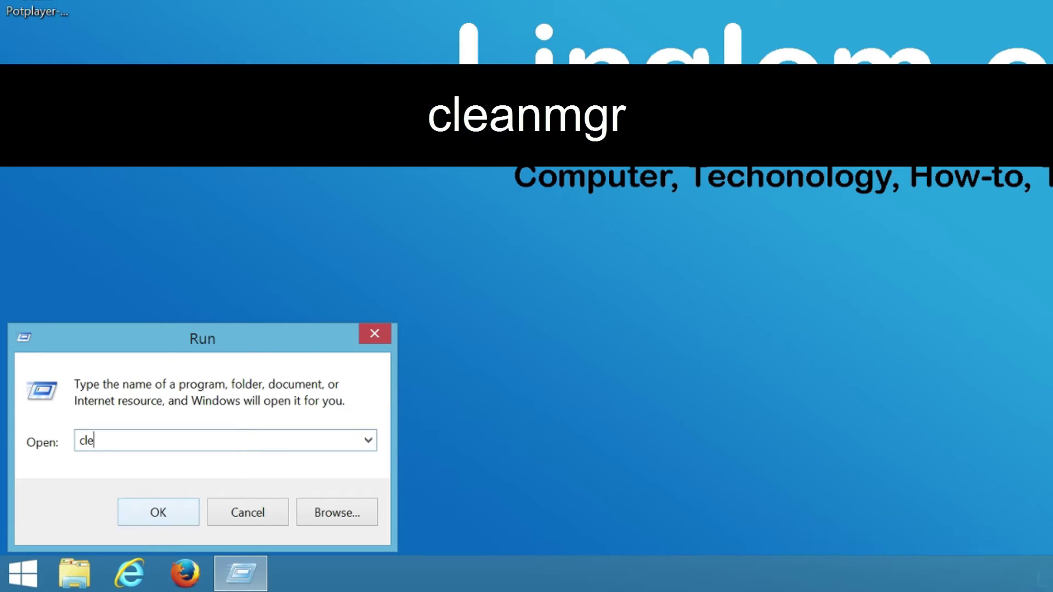
Enter cleanmgr in the Run dialog's Open box to launch Disk Cleanup.
type("anmgr")
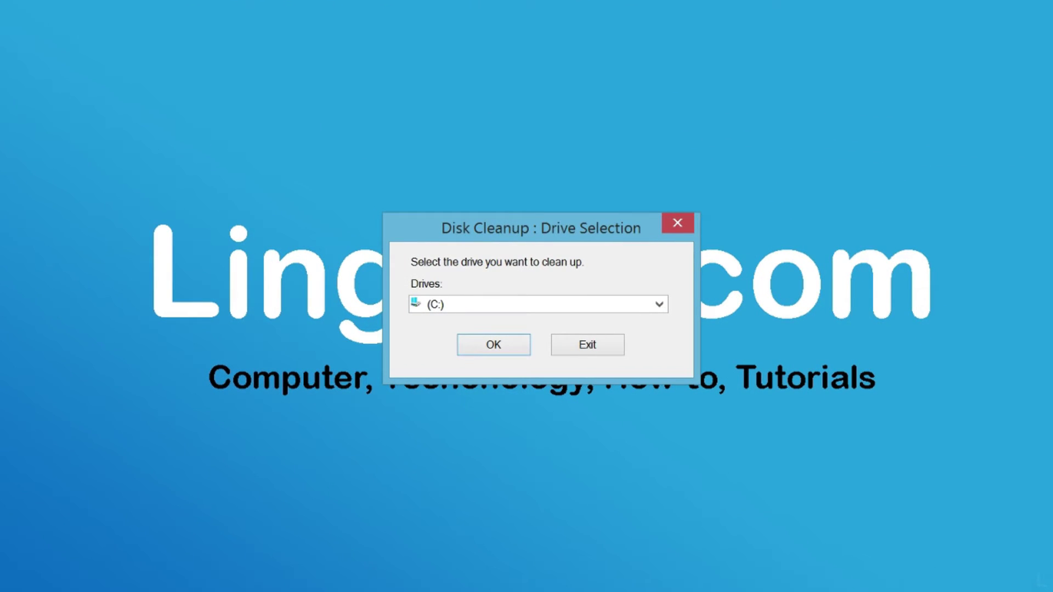
Keep drive (C:) selected in Drive Selection and scan it for deletable files.
left_click(661, 308)
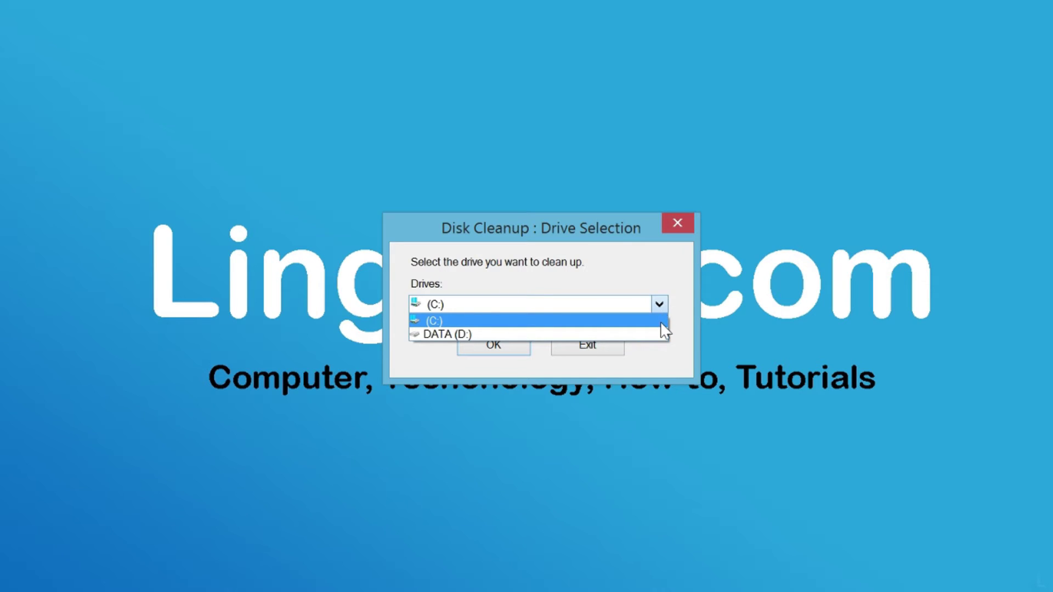
left_click(660, 320)
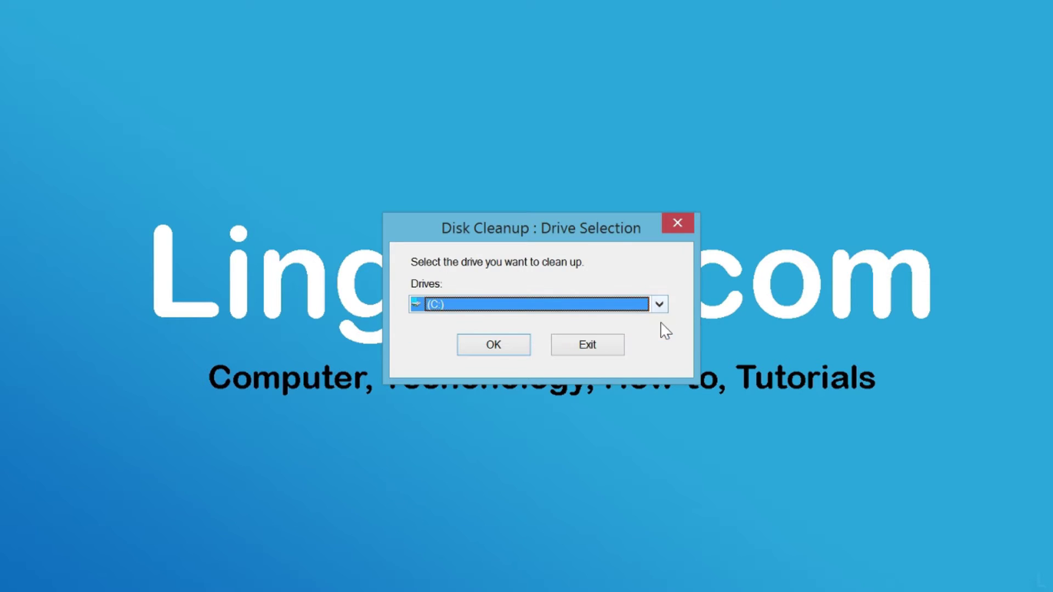
left_click(513, 346)
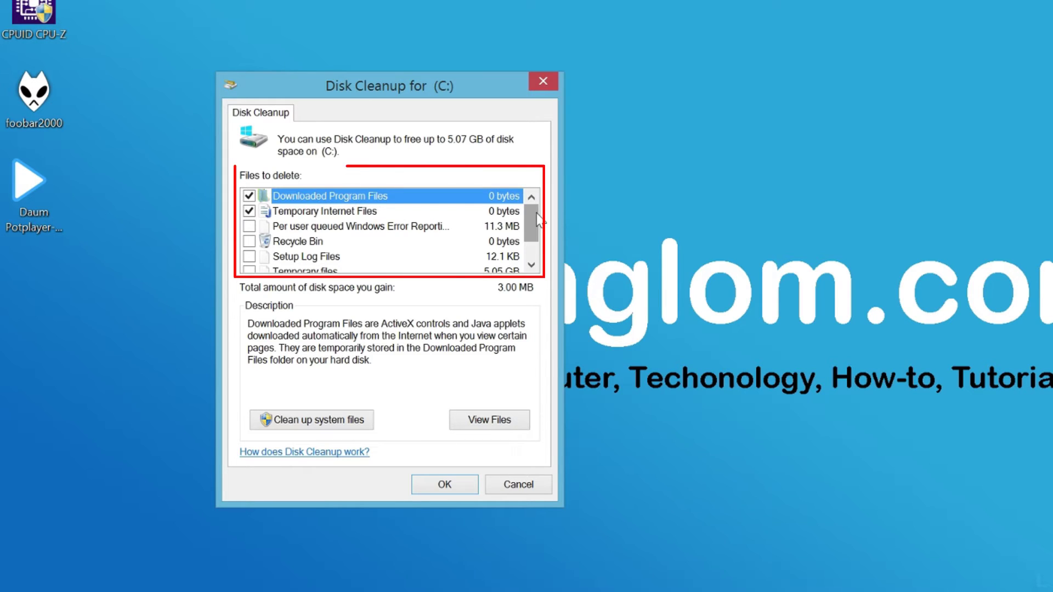
Review the item descriptions and tick Temporary files (5.05 GB), raising the total to 5.06 GB.
scroll(537, 215, "down", 1)
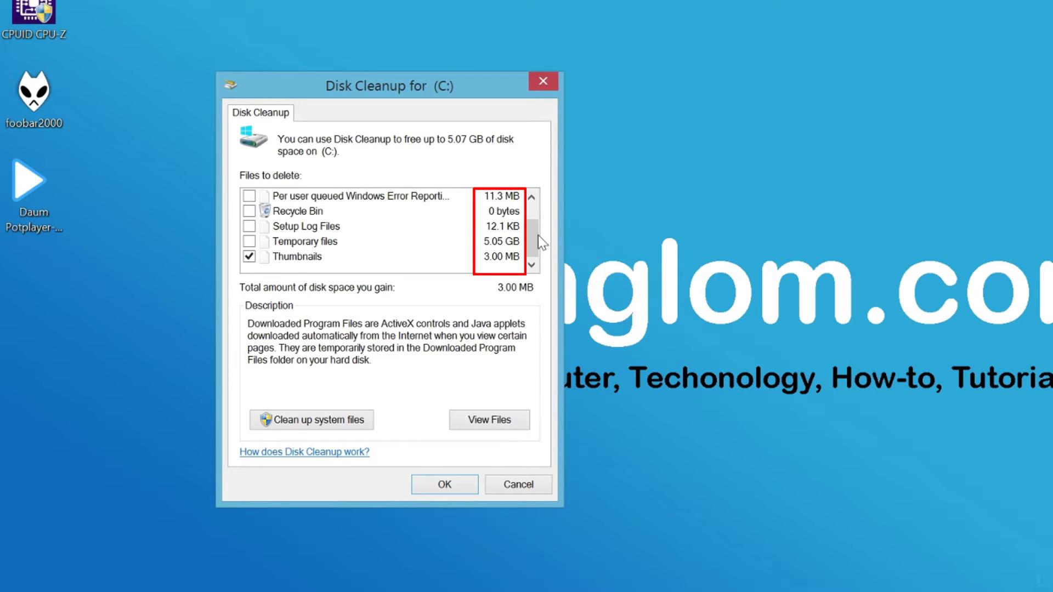
scroll(536, 233, "up", 1)
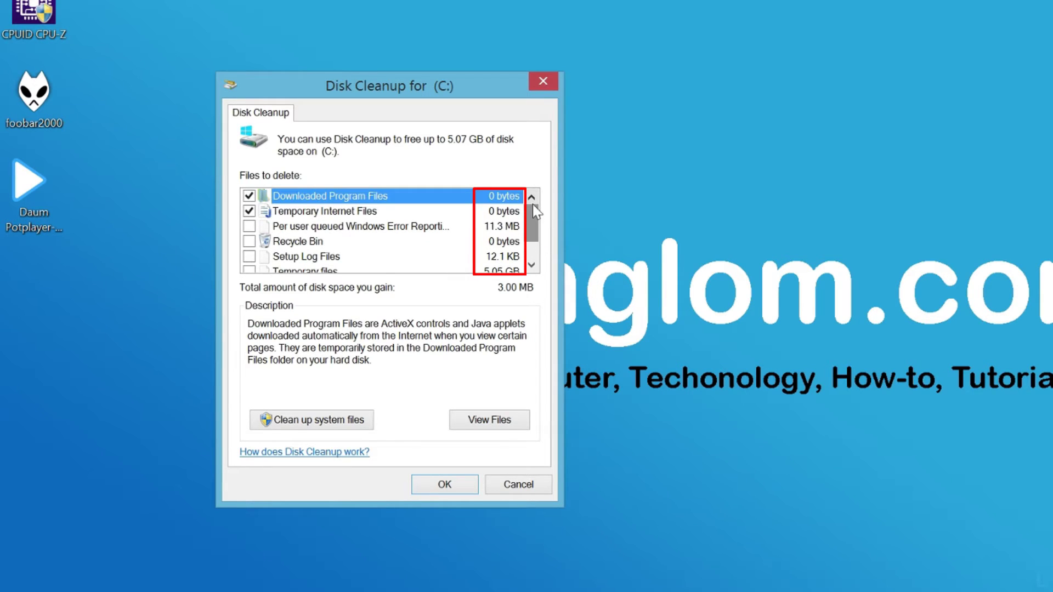
left_click(429, 213)
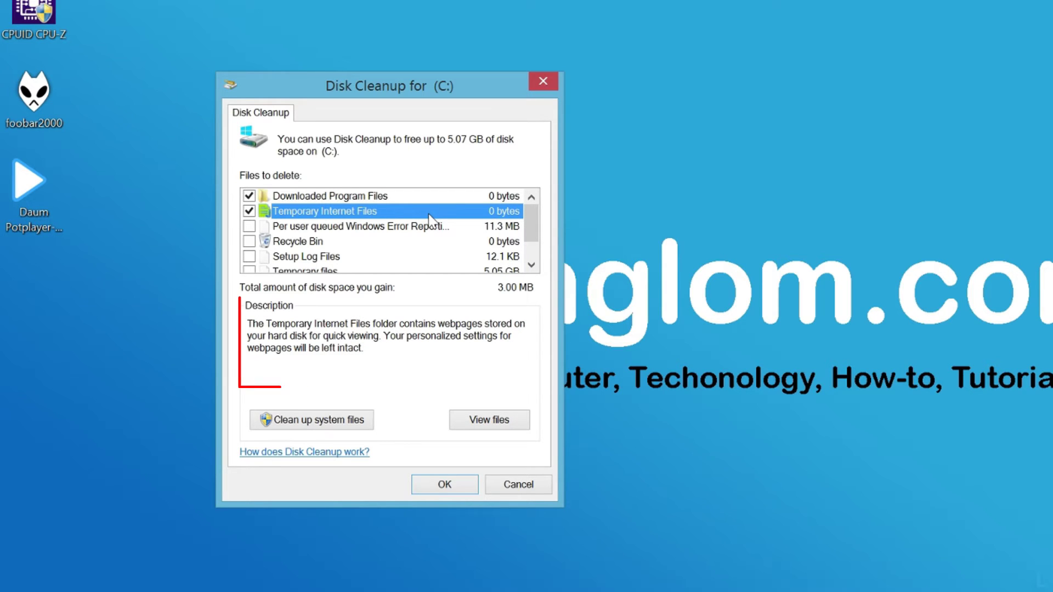
left_click(425, 241)
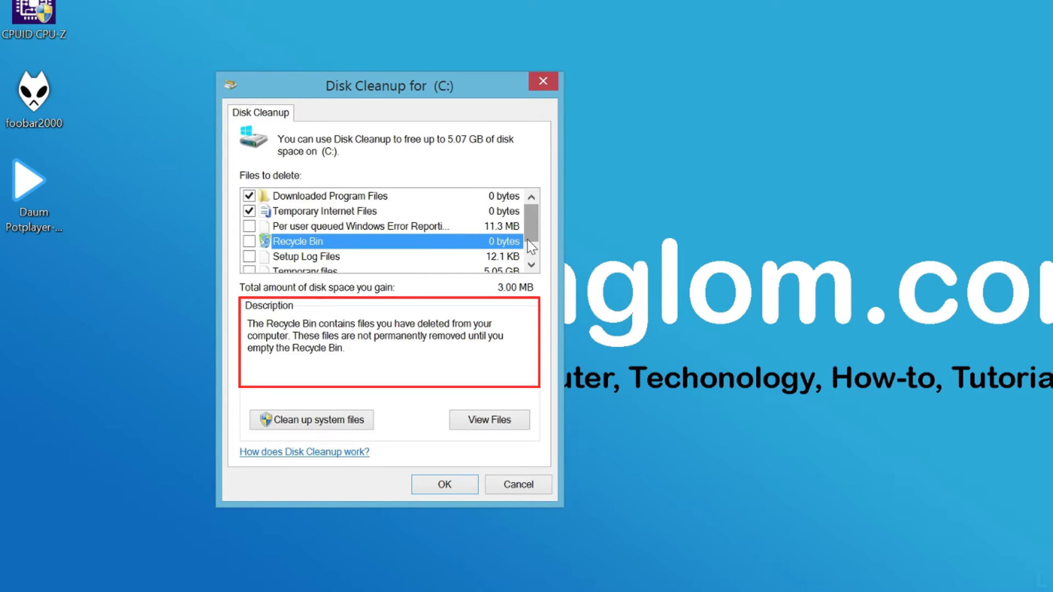
scroll(532, 255, "down", 1)
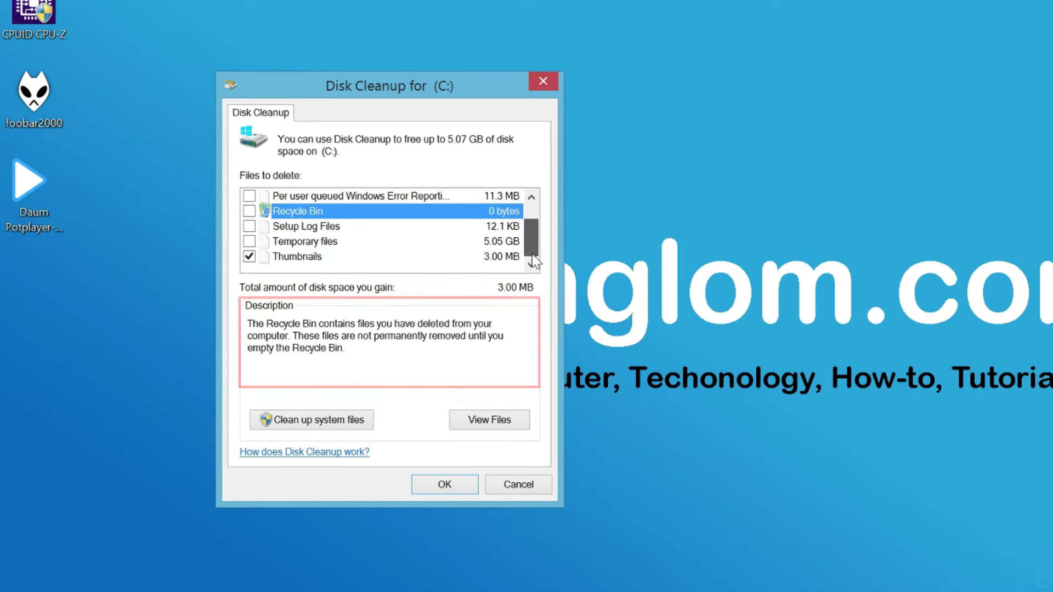
left_click(423, 245)
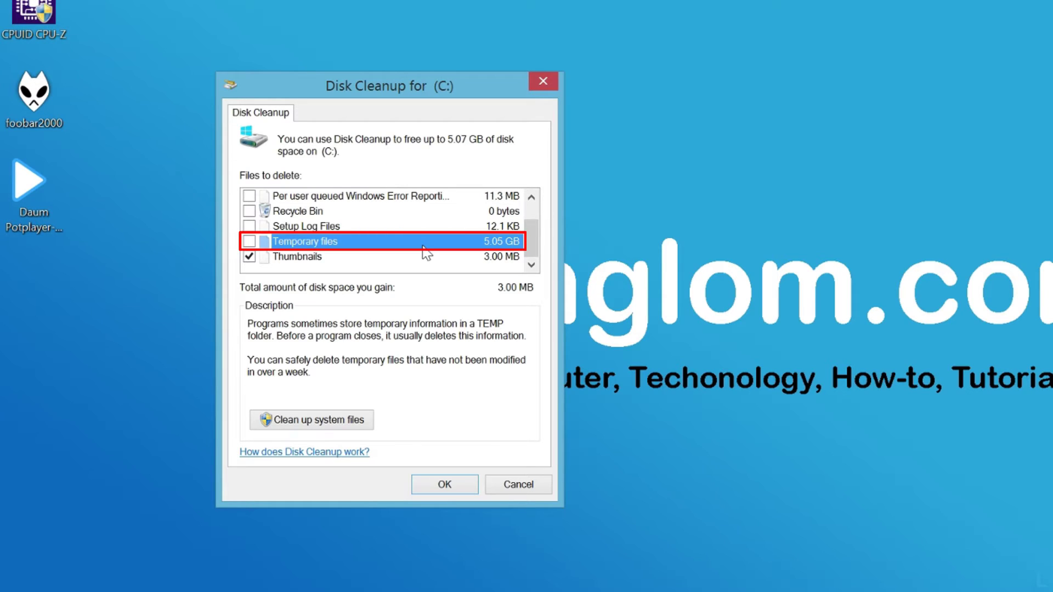
left_click(250, 242)
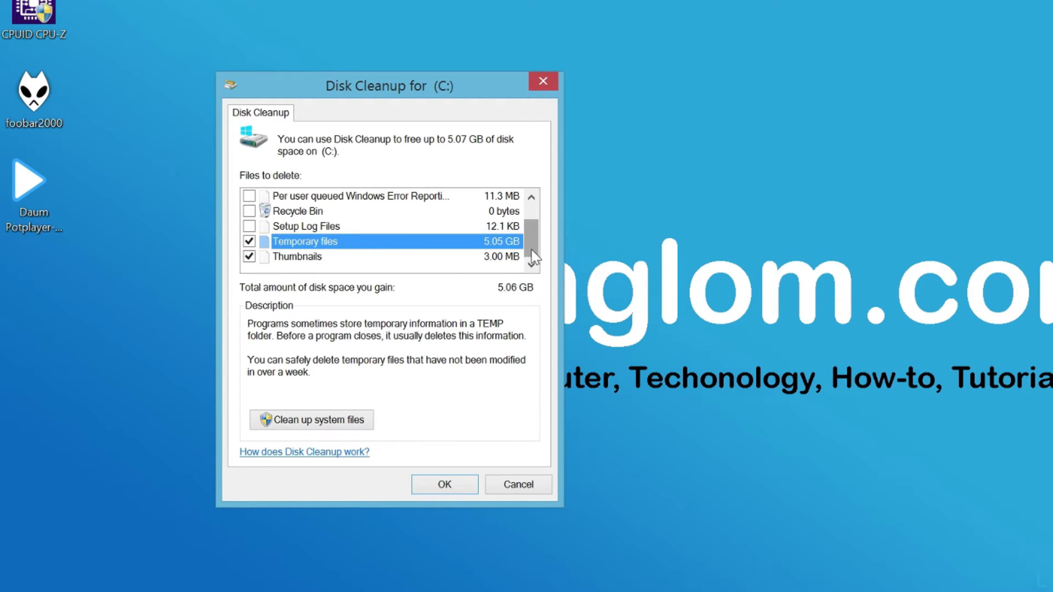
mouse_move(533, 251)
left_mouse_down()
mouse_move(531, 227)
mouse_move(533, 261)
left_mouse_up()
Delete the selected files and confirm This PC shows C: with 44.8 GB free of 79.6 GB.
left_click(465, 484)
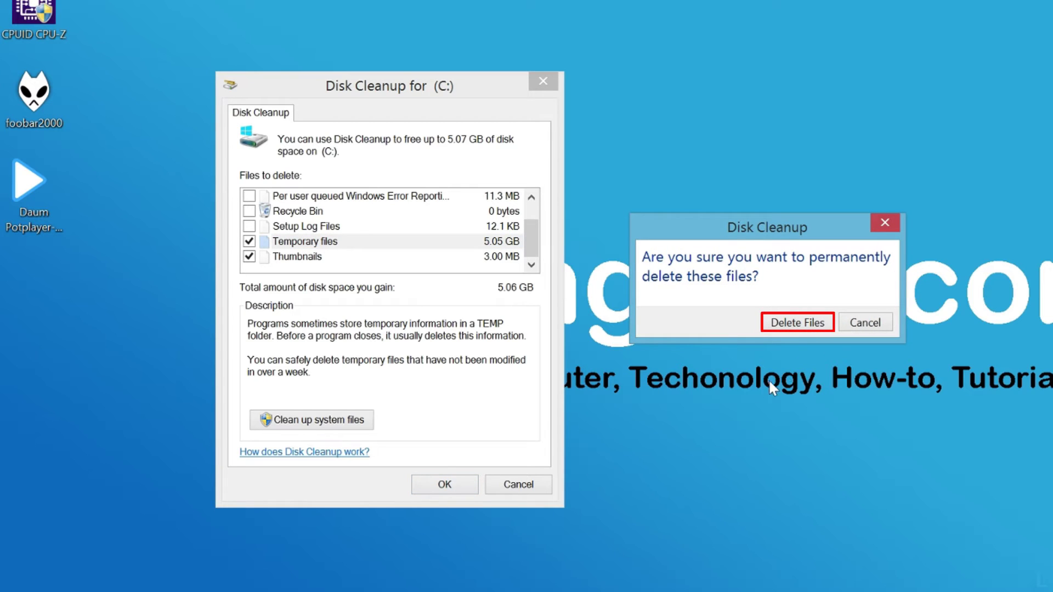
left_click(813, 325)
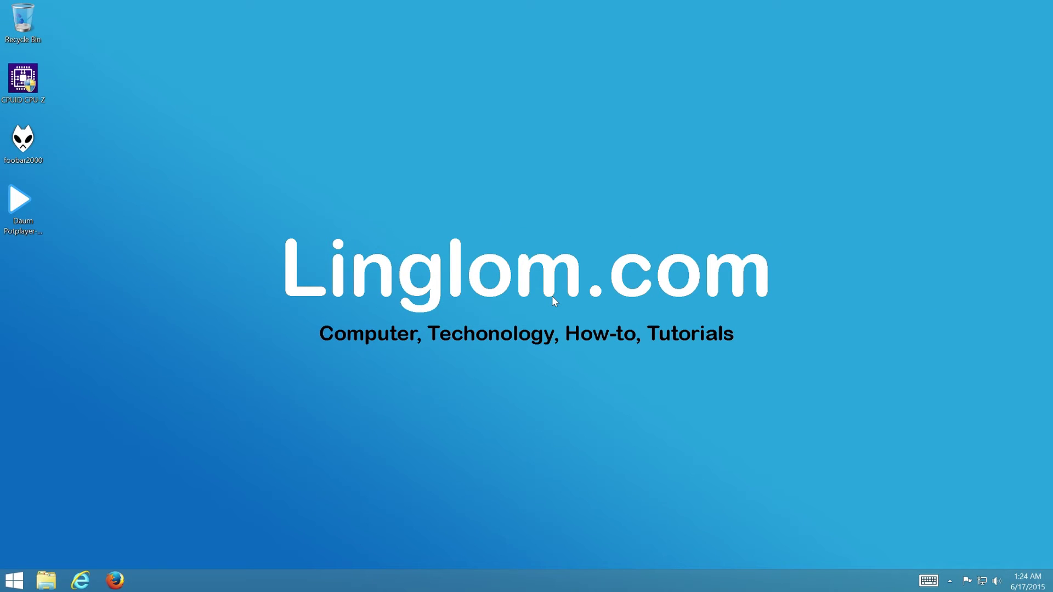
left_click(59, 575)
Relaunch cleanmgr for (C:) via Win+X Run and rescan including system files.
right_click(22, 577)
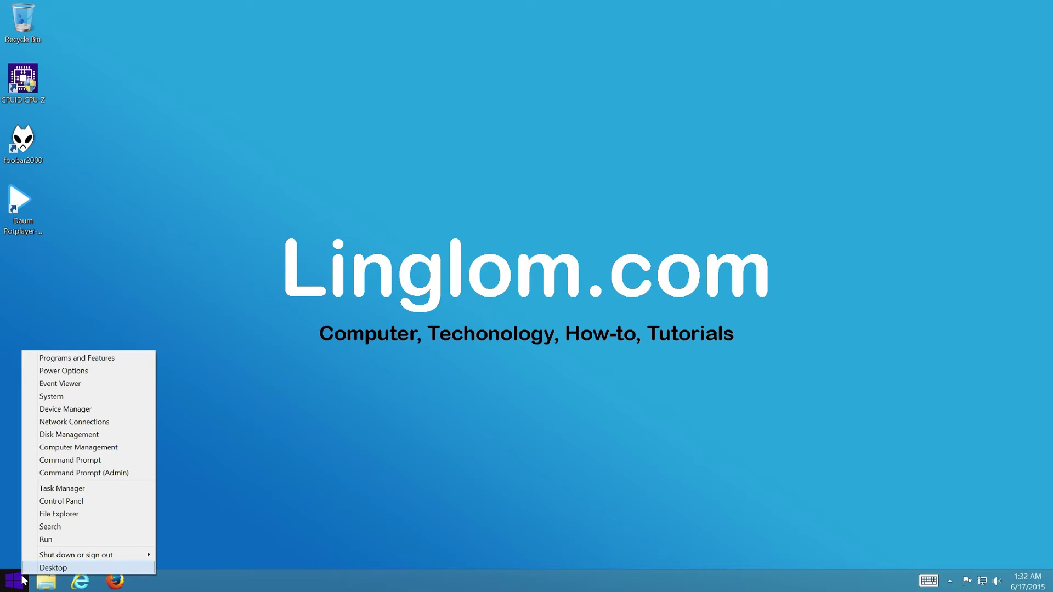
left_click(58, 540)
left_click(108, 543)
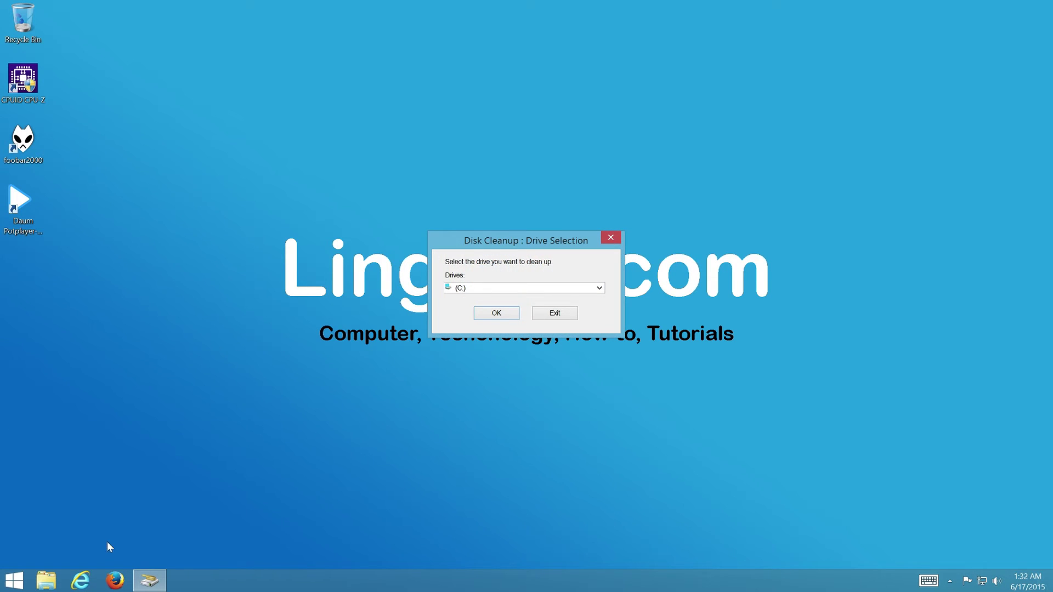
left_click(502, 317)
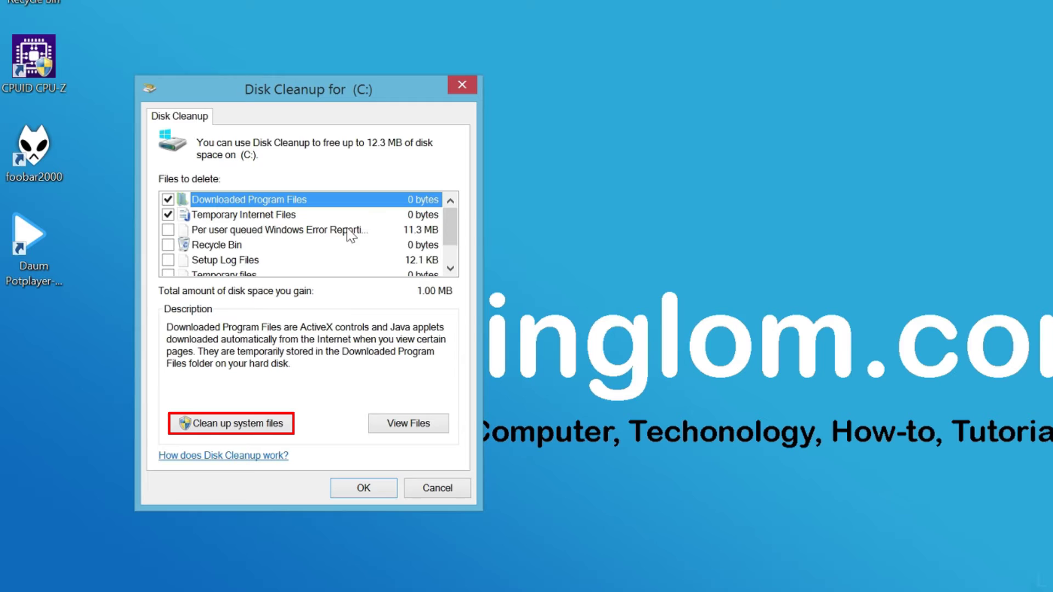
left_click(283, 431)
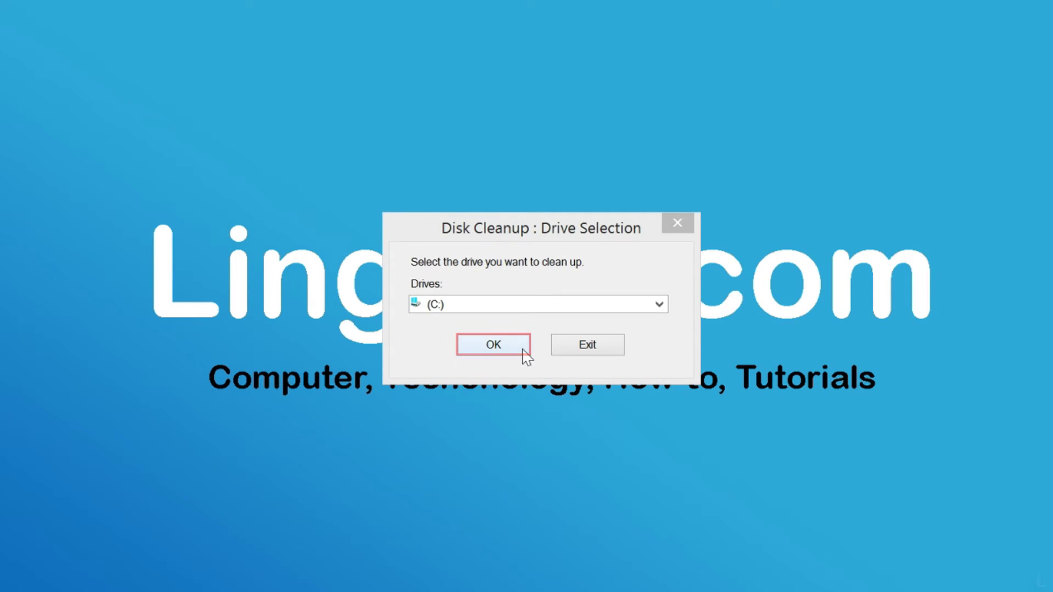
left_click(522, 350)
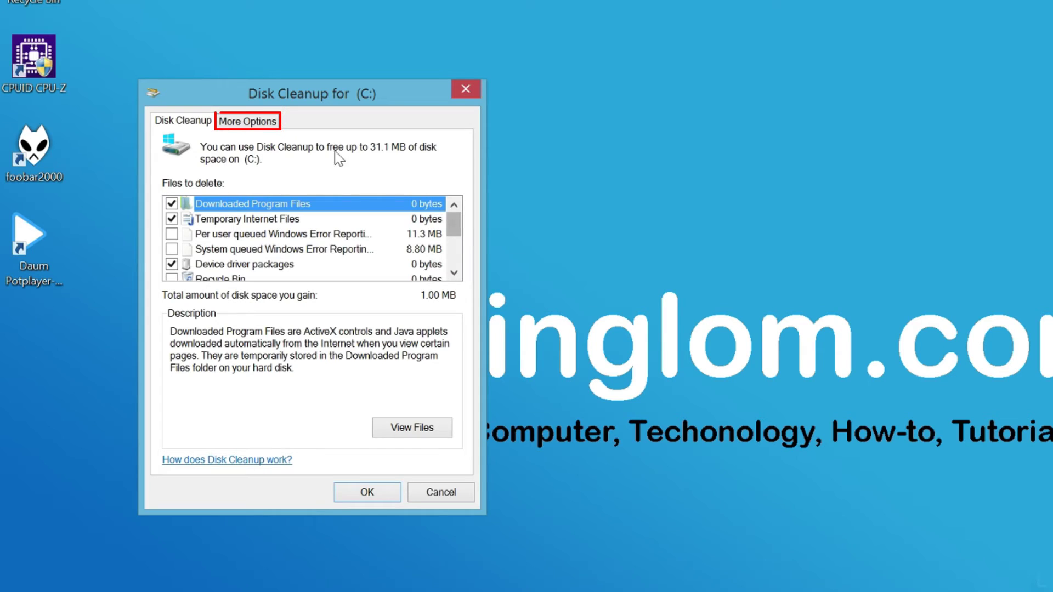
Under More Options, clean up System Restore and Shadow Copies, keeping only the latest restore point.
left_click(277, 130)
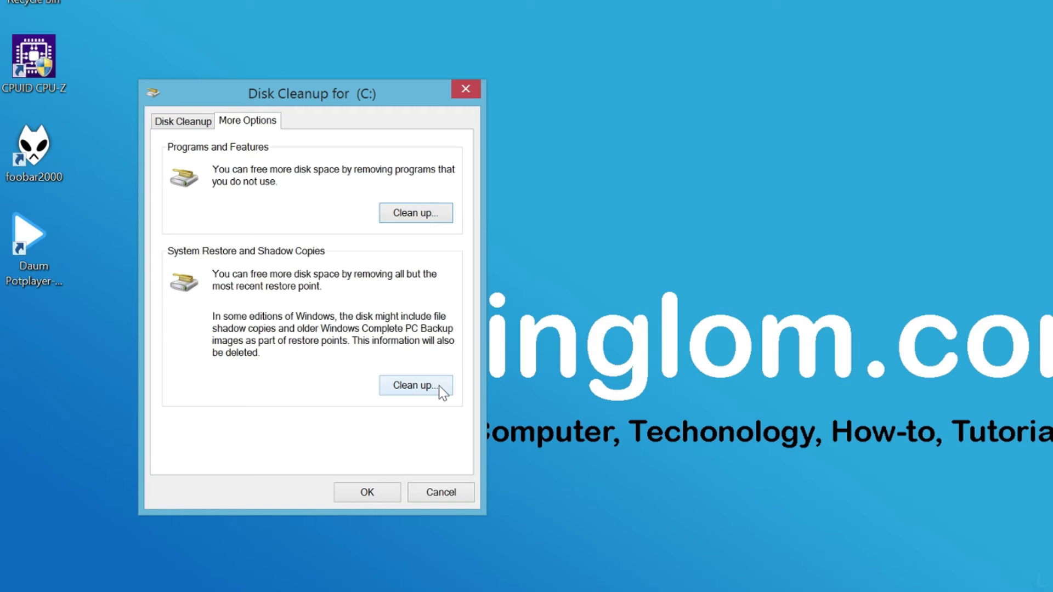
left_click(416, 385)
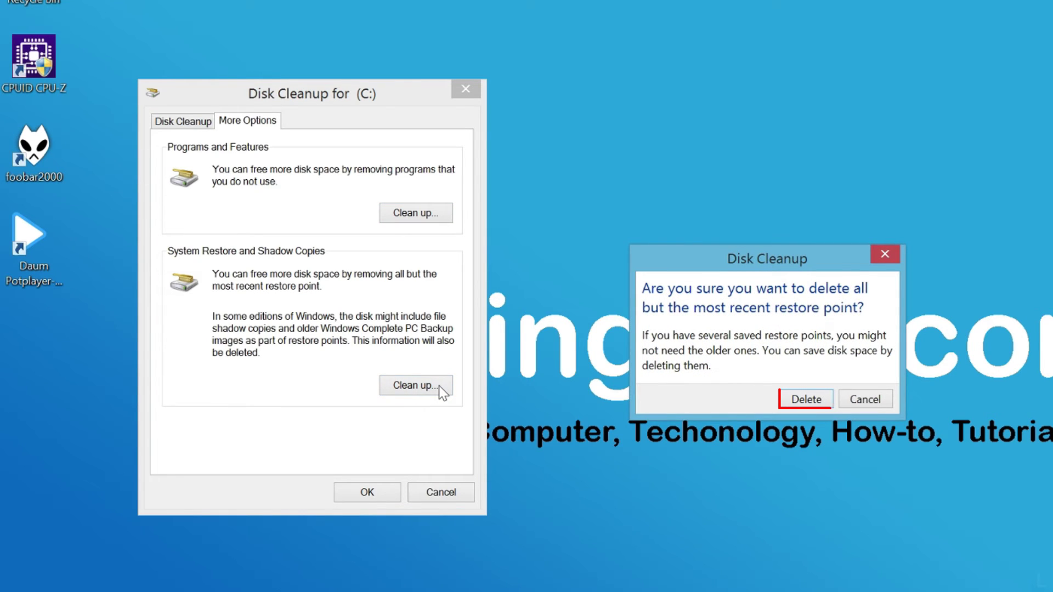
left_click(806, 399)
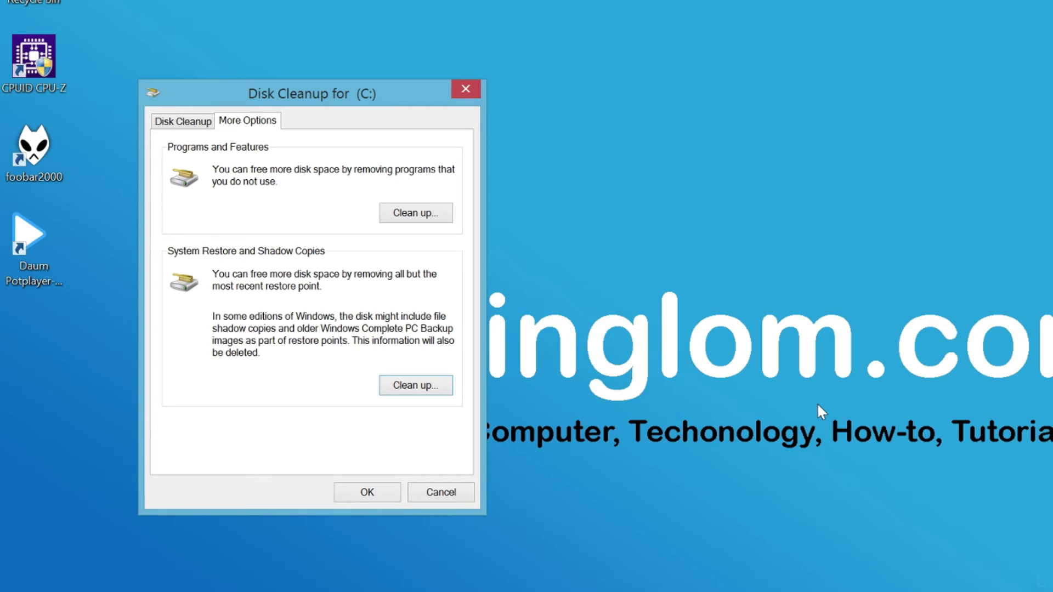
Delete the checked items, including Temporary Internet Files and Device driver packages, from C:.
left_click(211, 130)
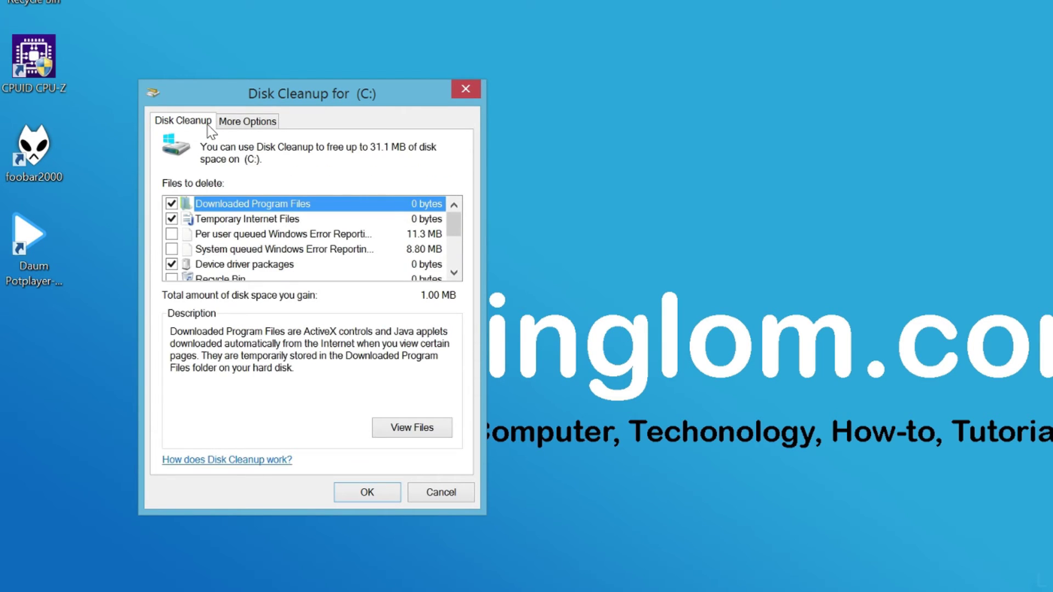
mouse_move(453, 222)
left_mouse_down()
mouse_move(459, 270)
mouse_move(457, 211)
left_mouse_up()
left_click(398, 493)
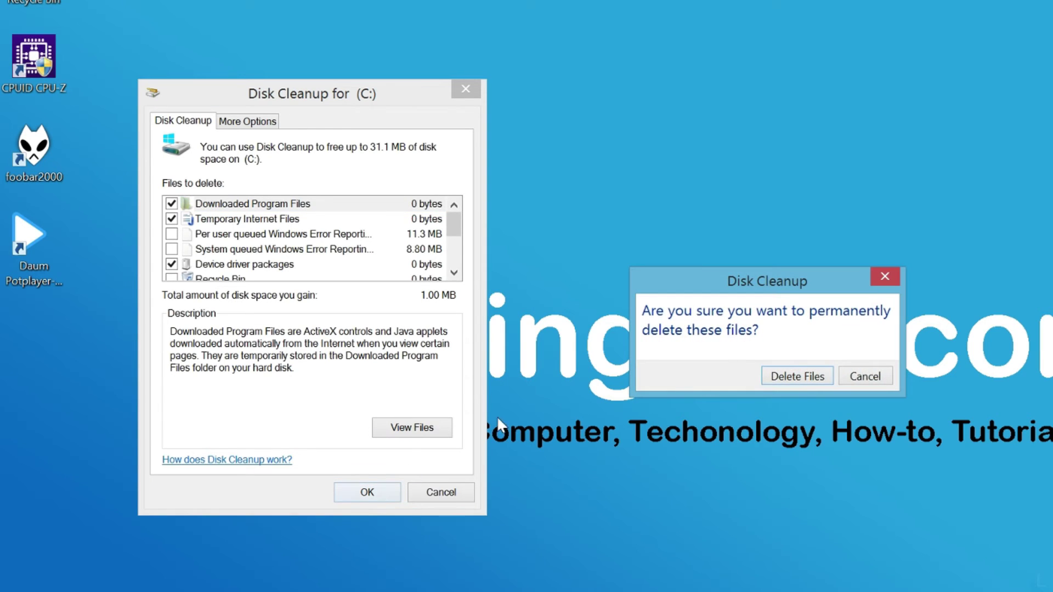
left_click(810, 388)
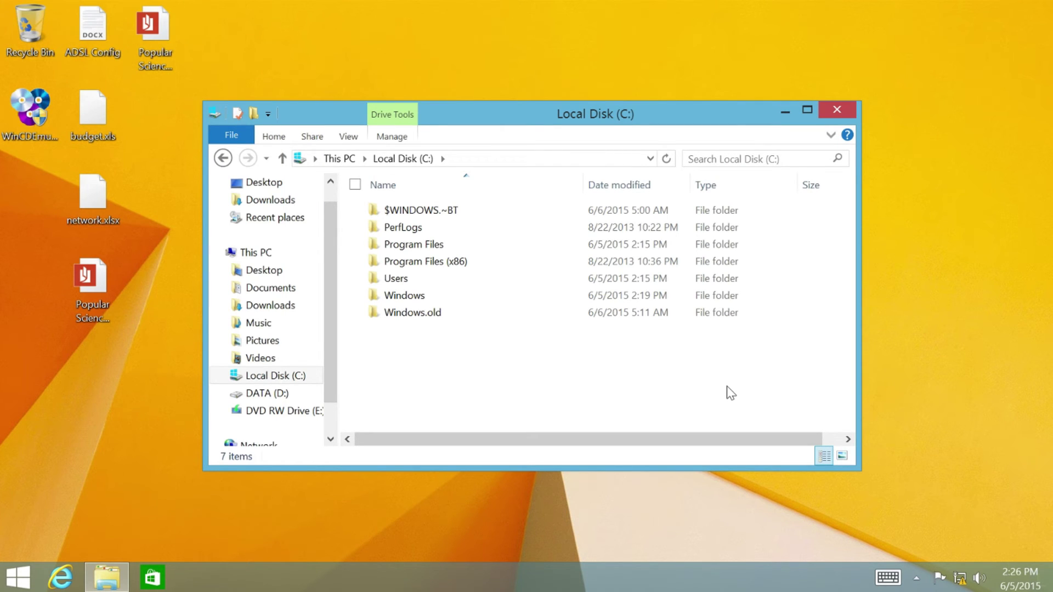
Inspect Windows.old and check its Properties: 4.81 GB across 88,009 files.
double_click(520, 313)
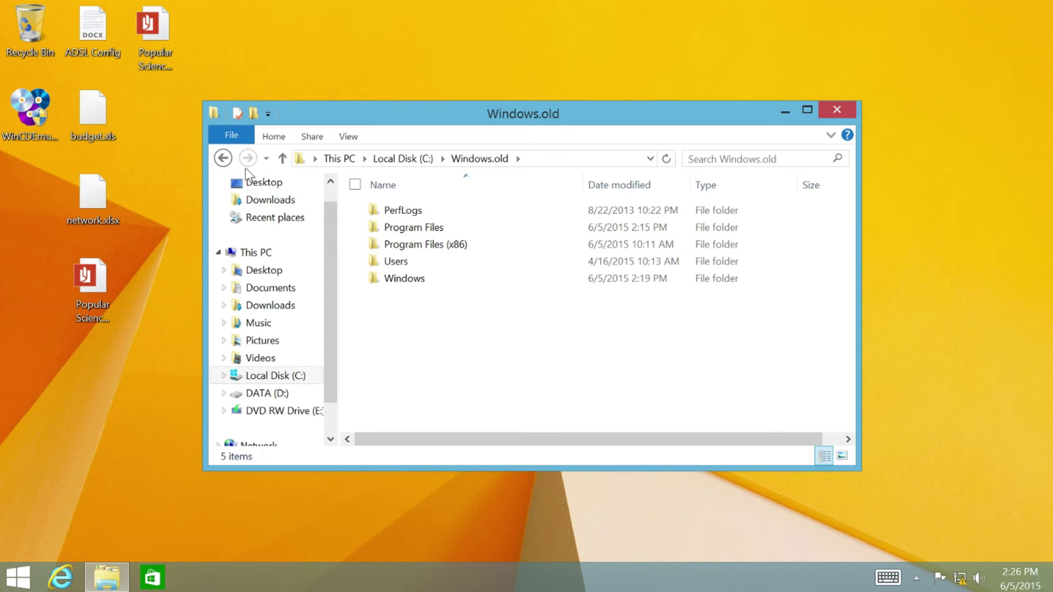
left_click(223, 157)
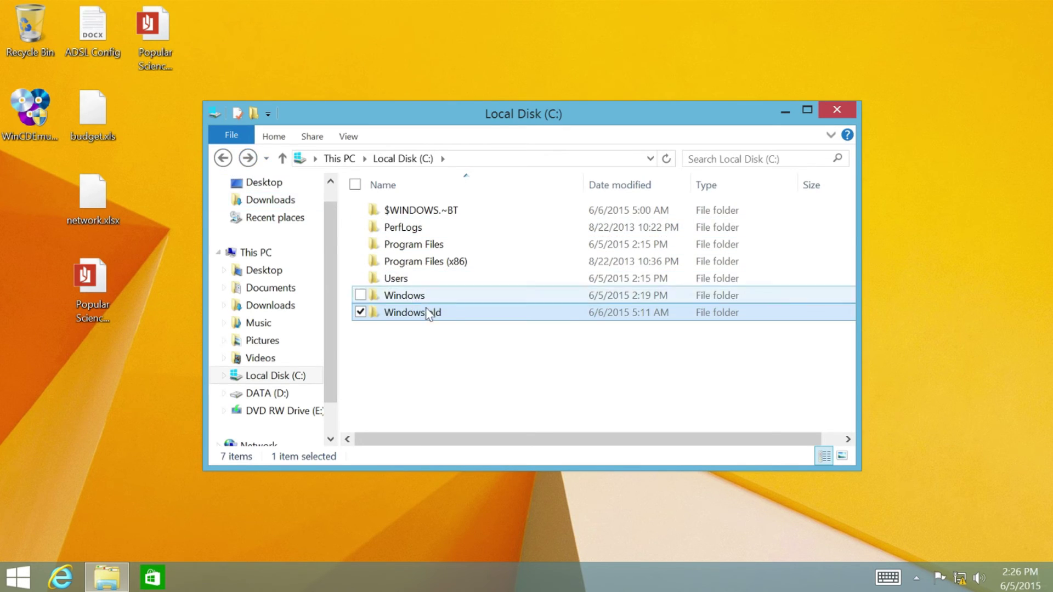
right_click(459, 315)
left_click(440, 530)
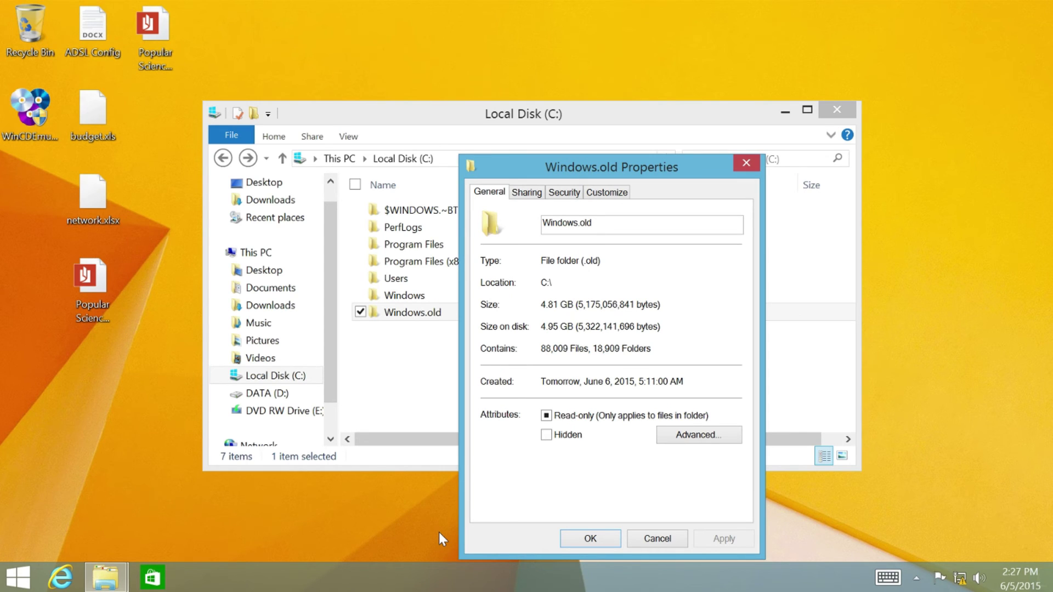
left_click(590, 539)
Close Explorer, rerun cleanmgr on C: with system files, revealing Previous Windows installation(s) at 5.46 GB.
left_click(837, 110)
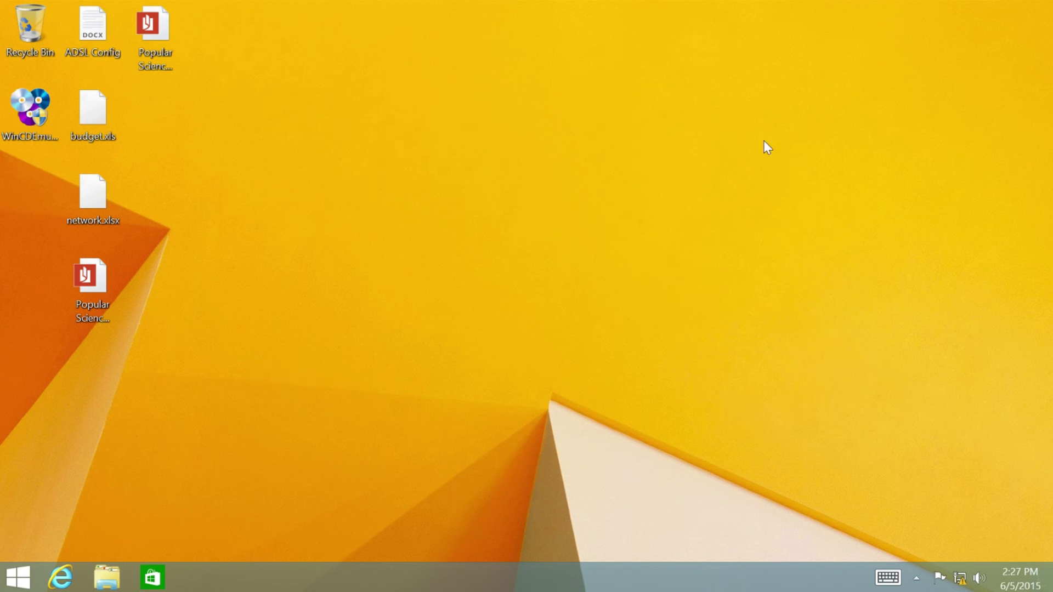
right_click(18, 576)
left_click(99, 524)
type("cleanmgr")
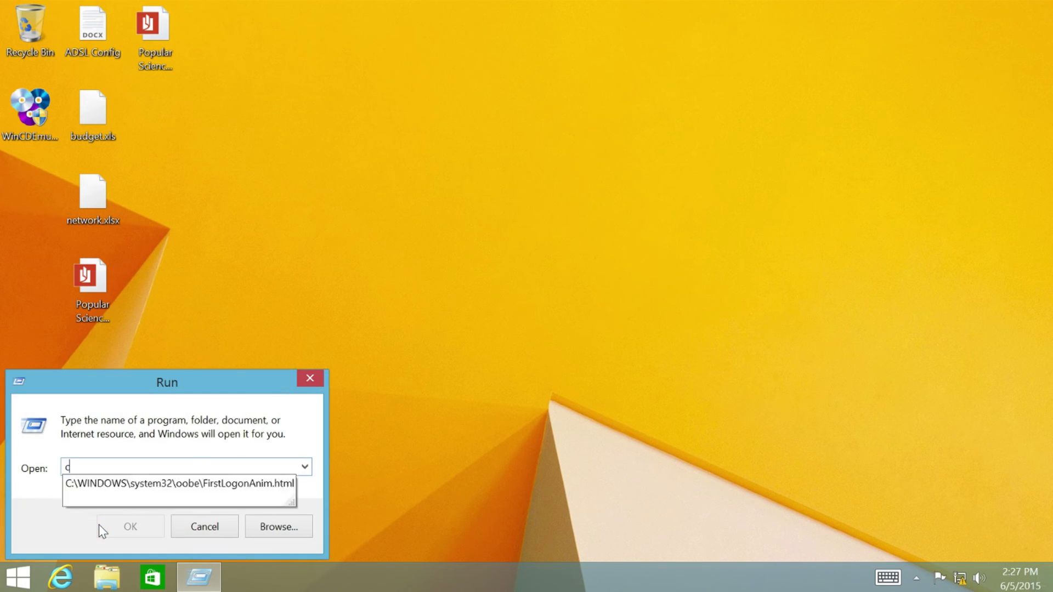
left_click(151, 536)
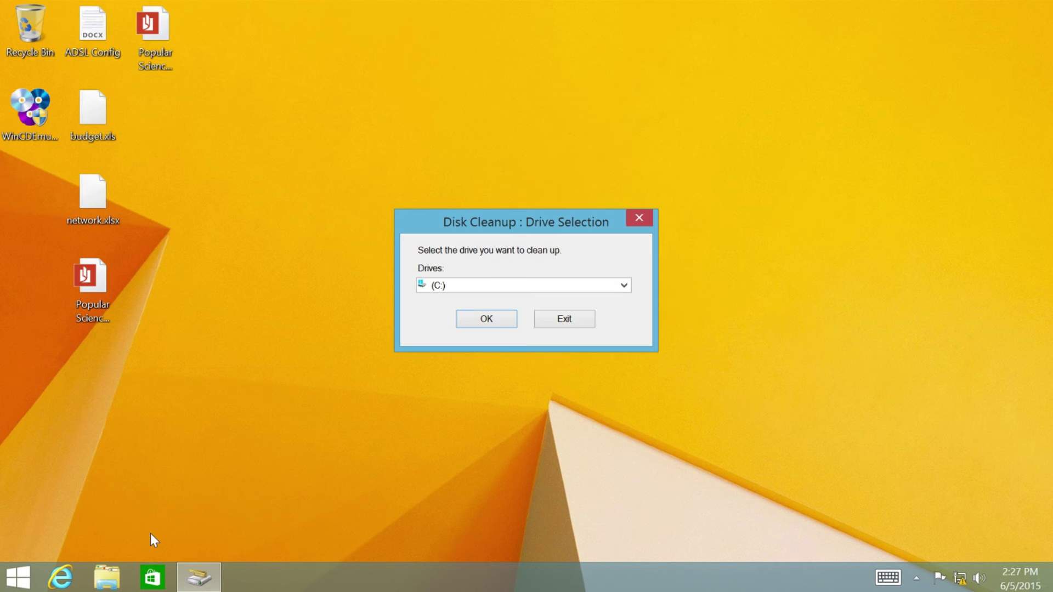
left_click(509, 324)
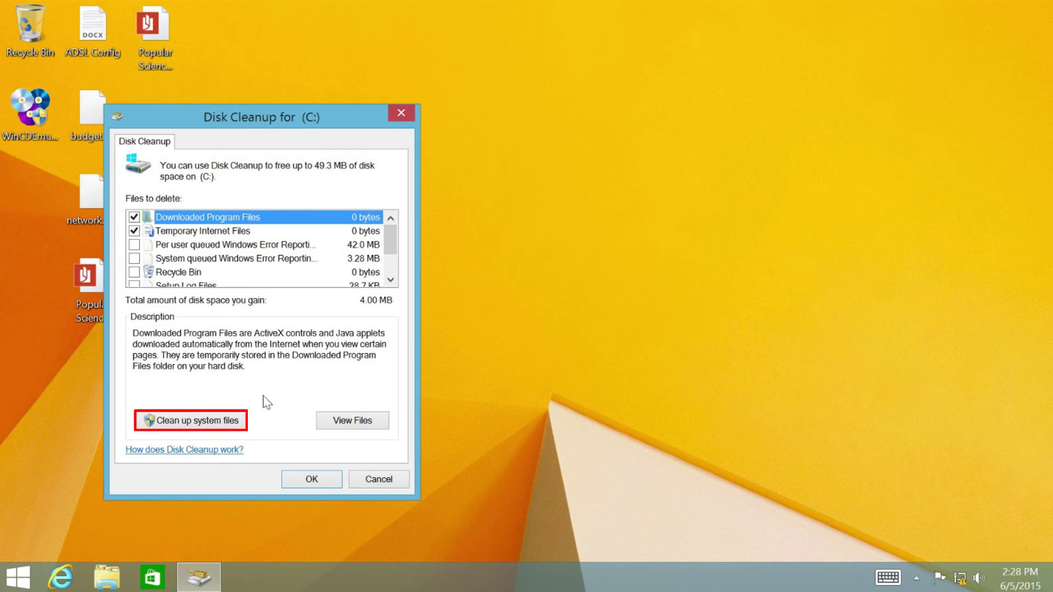
left_click(238, 426)
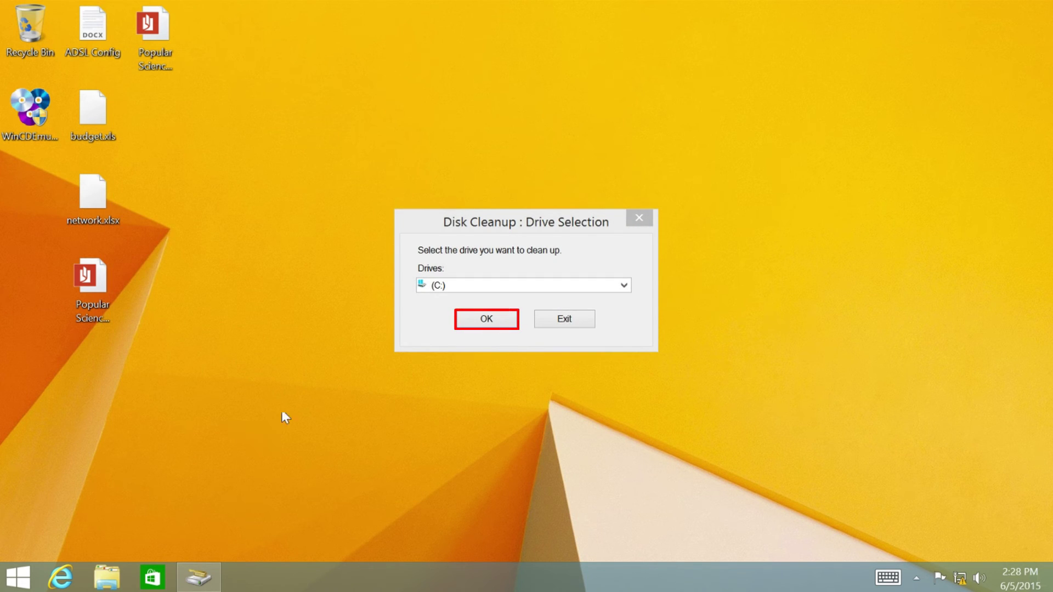
left_click(514, 325)
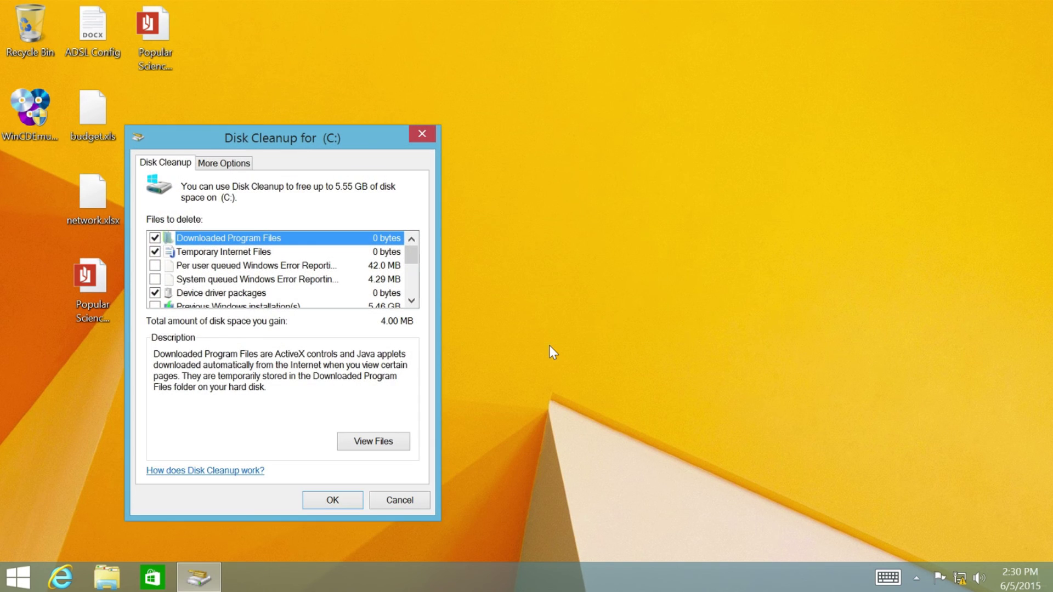
Tick Previous Windows installation(s) (5.46 GB), raising the total gain to 5.47 GB, and start the cleanup.
left_click_drag(411, 251, 410, 259)
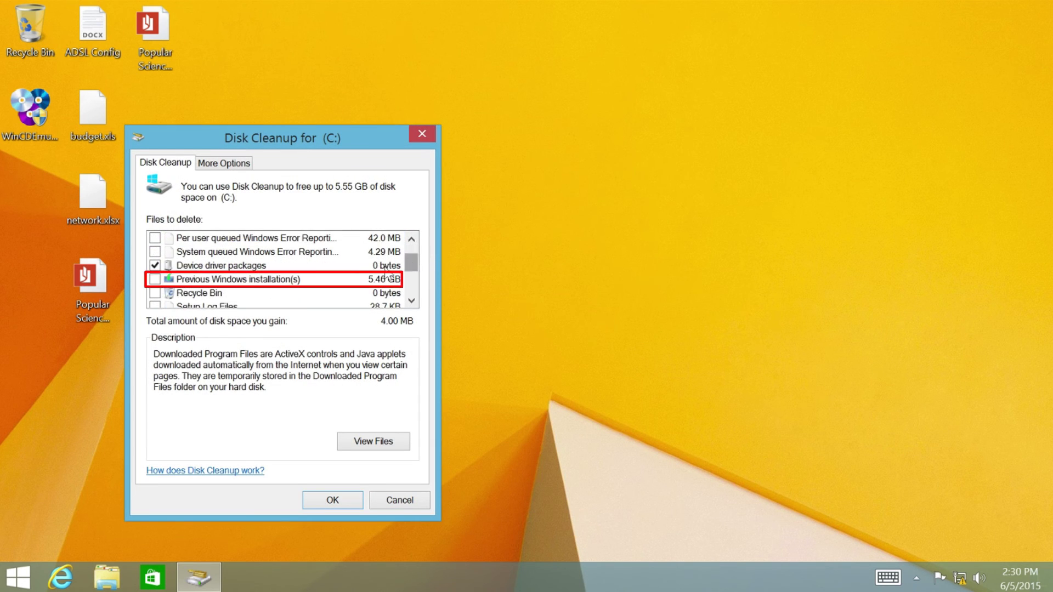
left_click(155, 279)
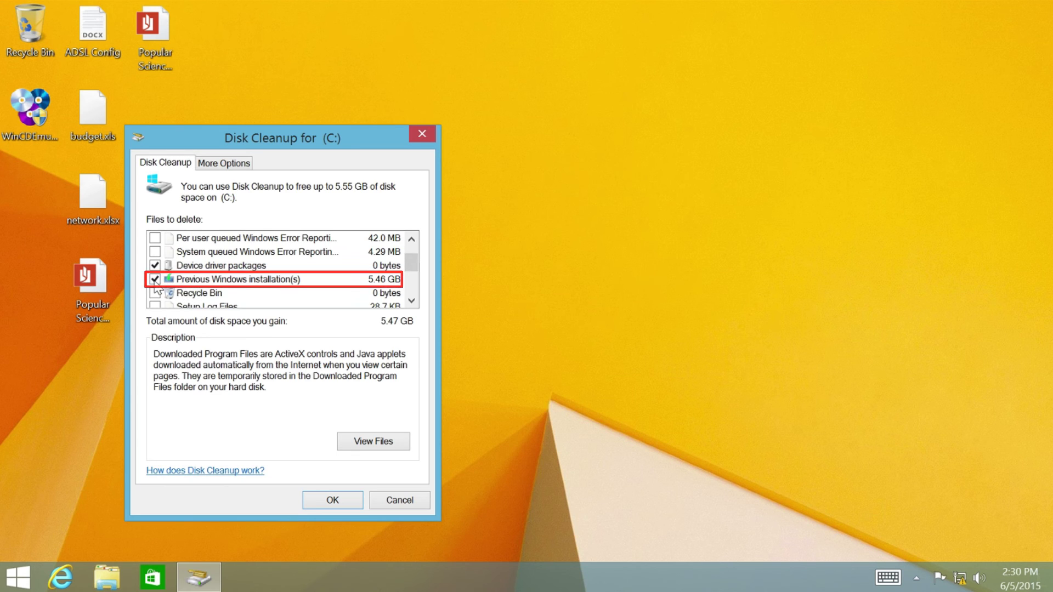
mouse_move(411, 264)
left_mouse_down()
mouse_move(412, 290)
mouse_move(412, 241)
mouse_move(420, 269)
left_mouse_up()
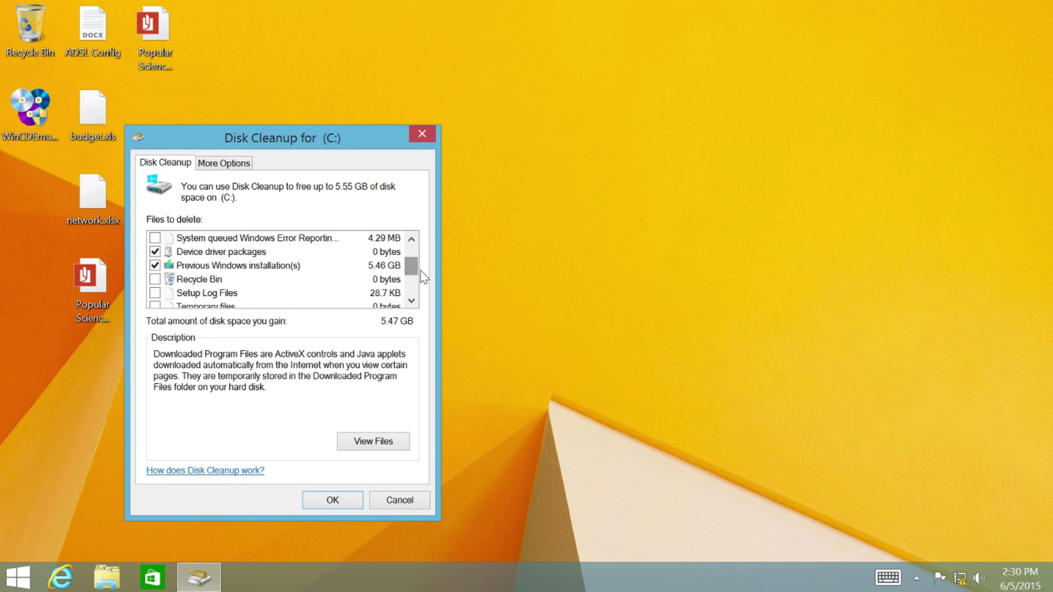
left_click(357, 503)
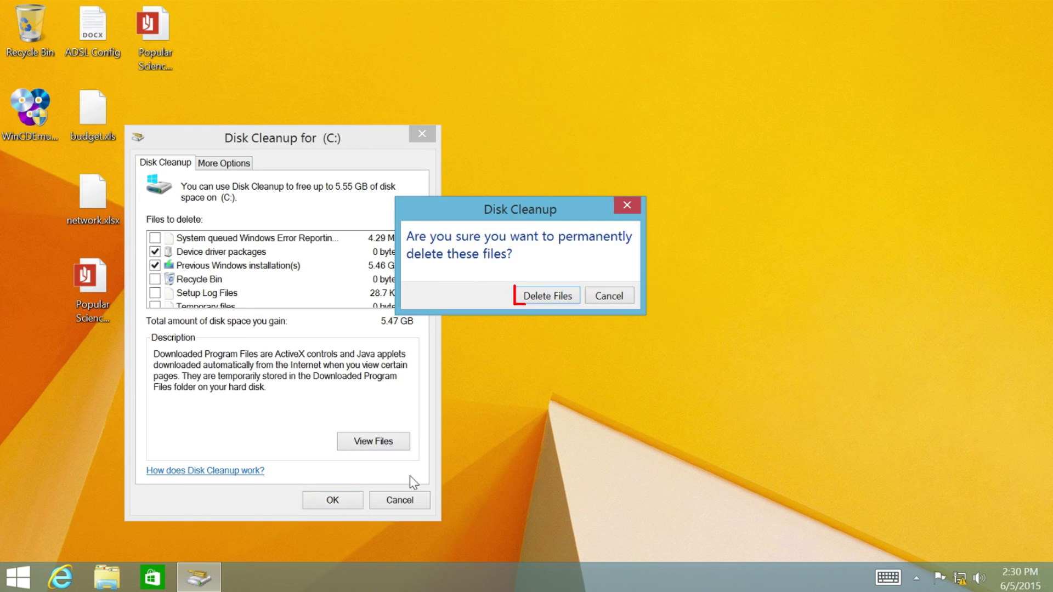
Confirm permanently deleting the checked files so Disk Cleanup begins cleaning drive C:.
left_click(571, 298)
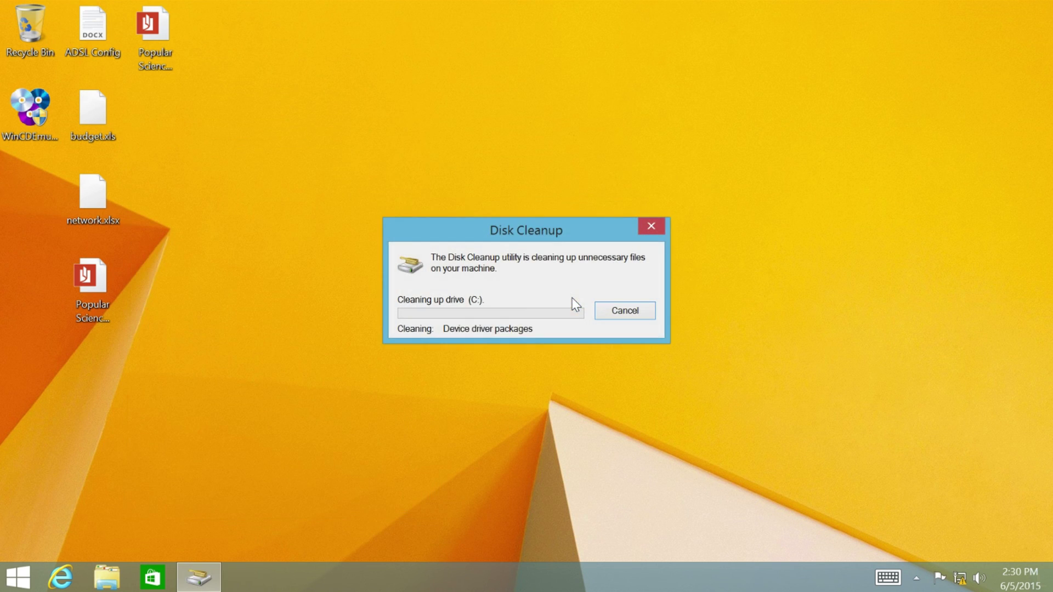